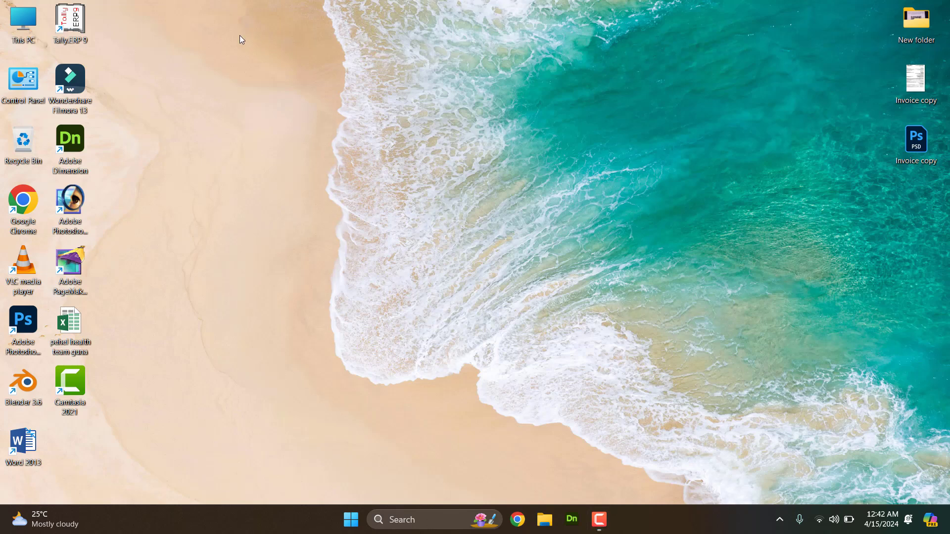
Step: Launch Tally.ERP 9 and maximize its Startup licensing window
double_click(73, 31)
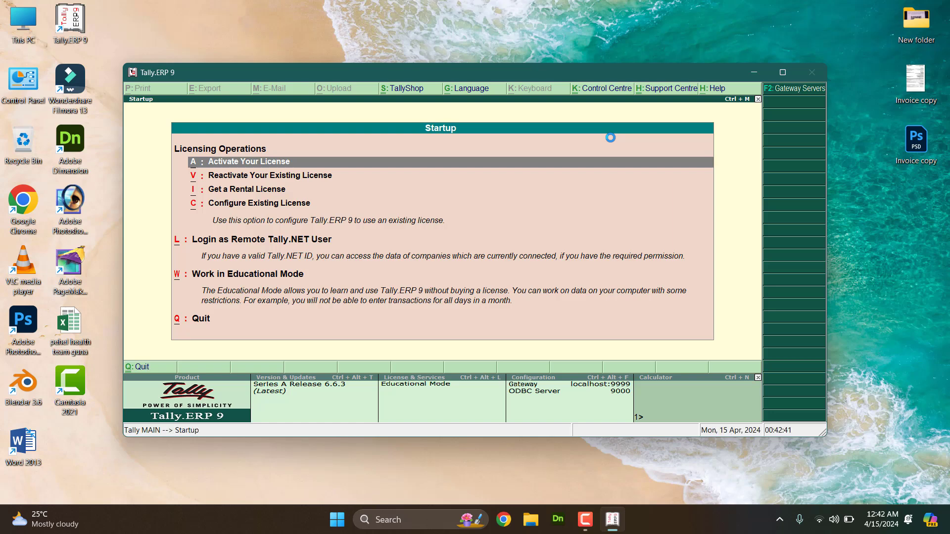
click(783, 73)
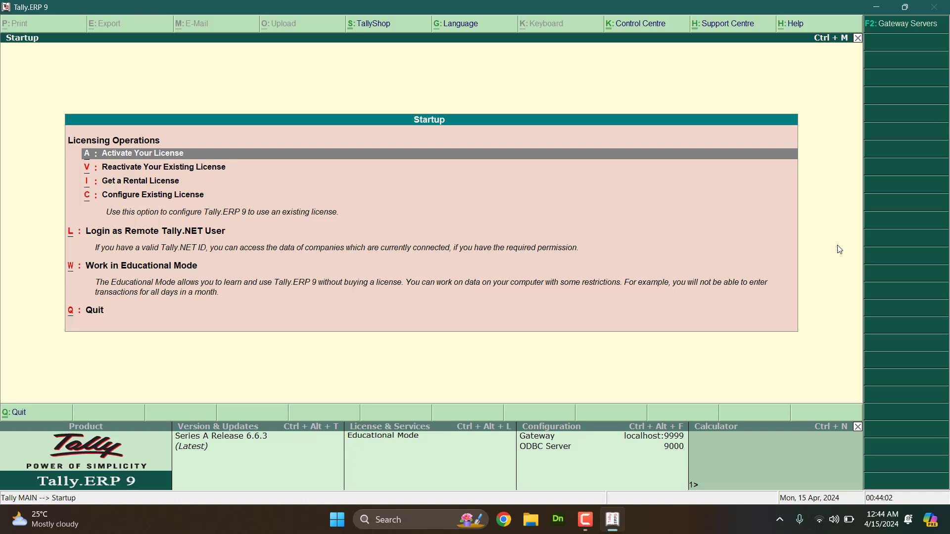
Step: Choose Work in Educational Mode to reach the Gateway of Tally with Case Stude 5
key(Down)
key(Down)
key(Down)
key(Down)
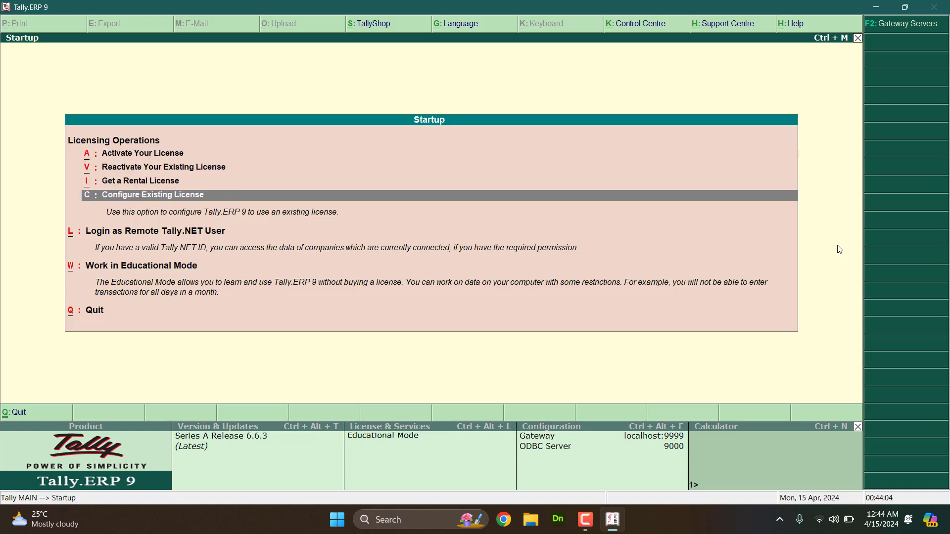
key(Down)
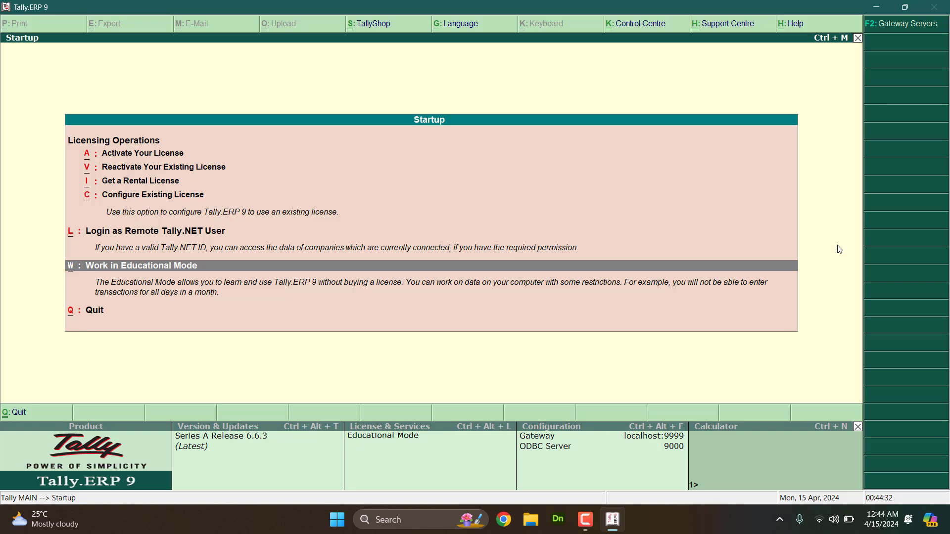
key(Return)
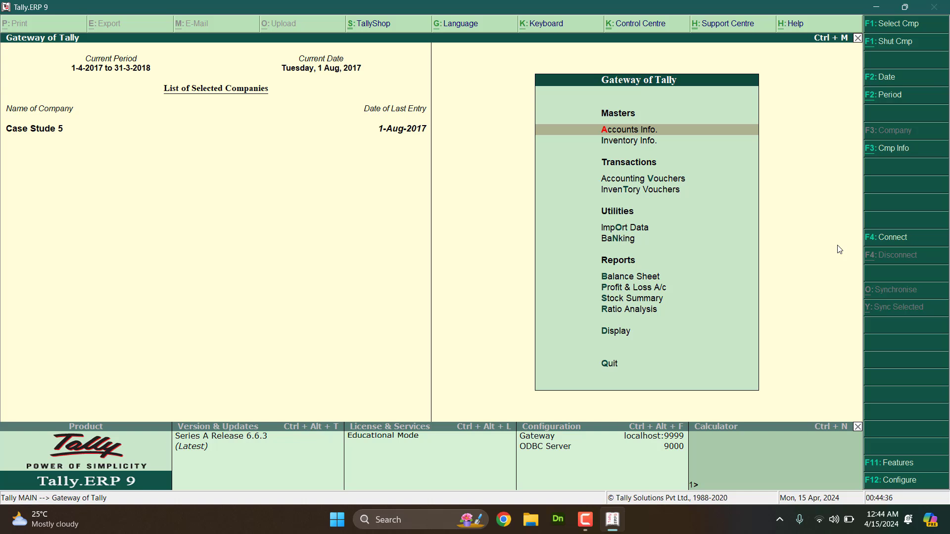
Step: Shut Case Stude 5 with Alt+F1 and highlight Create Company in Company Info
key(alt+F1)
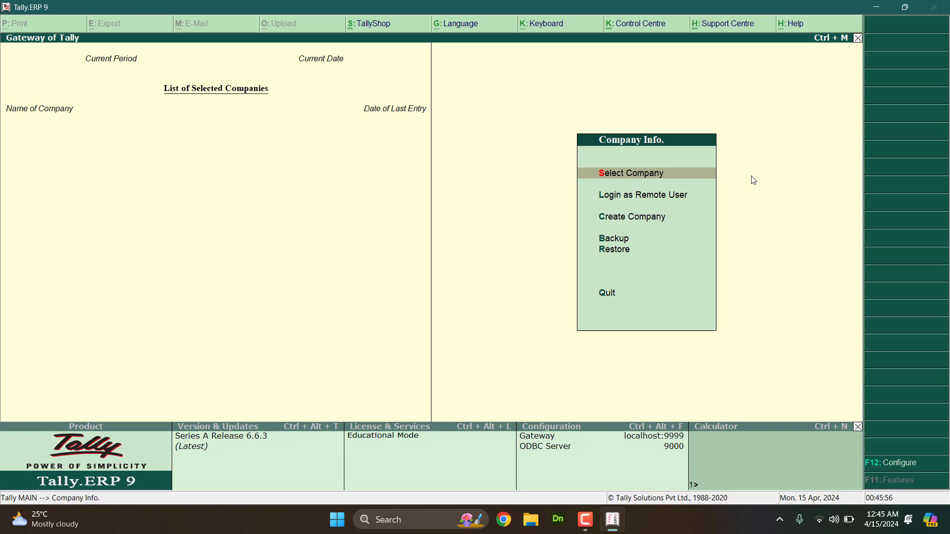
key(Down)
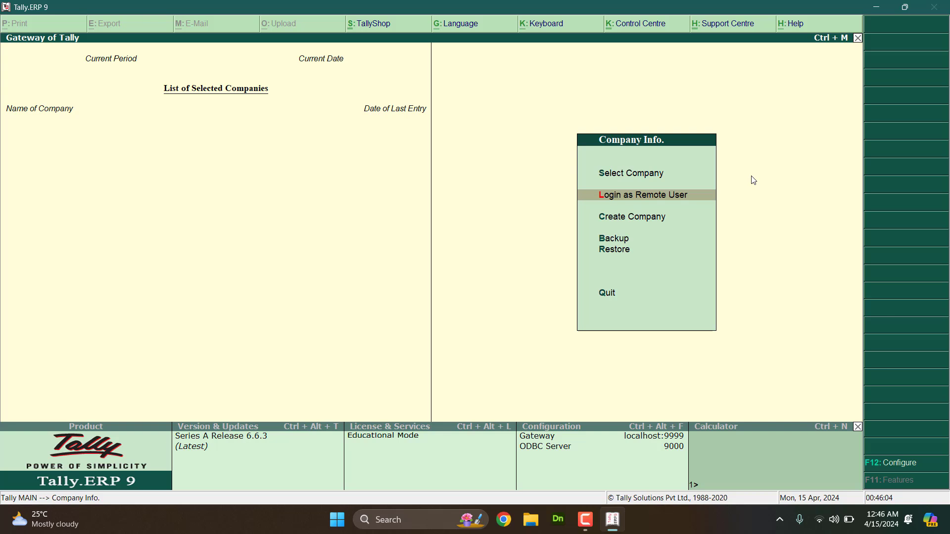
key(Down)
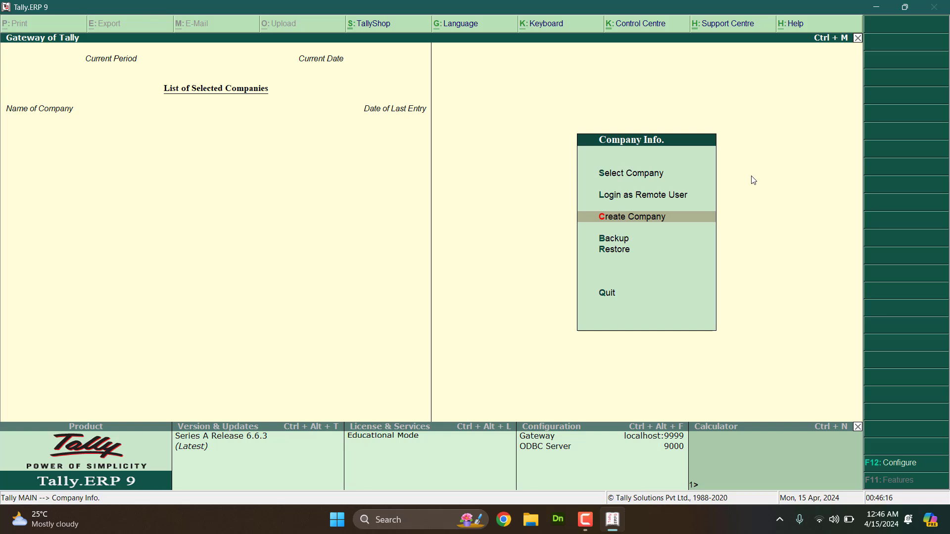
Step: Create a company named 'Doli Ki Tapri', keep that mailing name, and enter address 'Nagpuur'
key(Return)
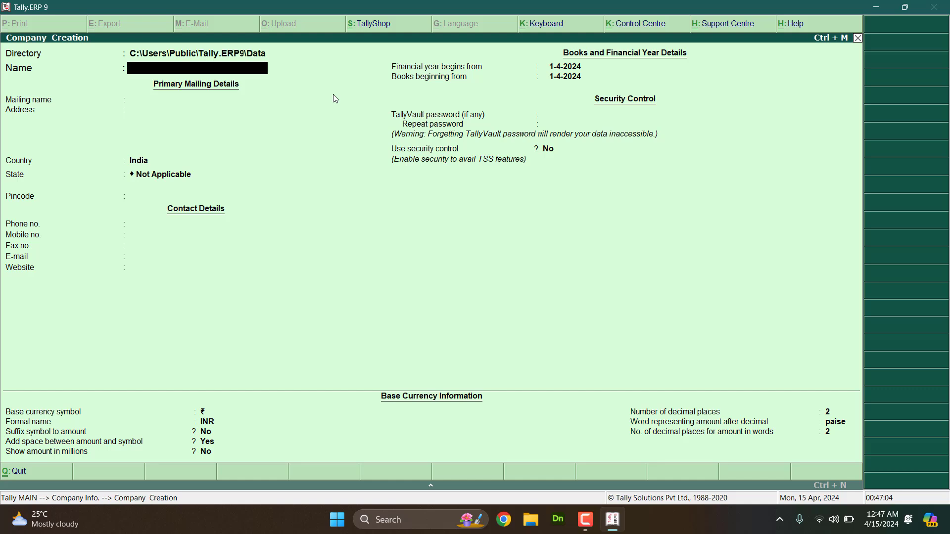
text(Dool)
key(BackSpace)
text(li Ki Tapri)
key(Return)
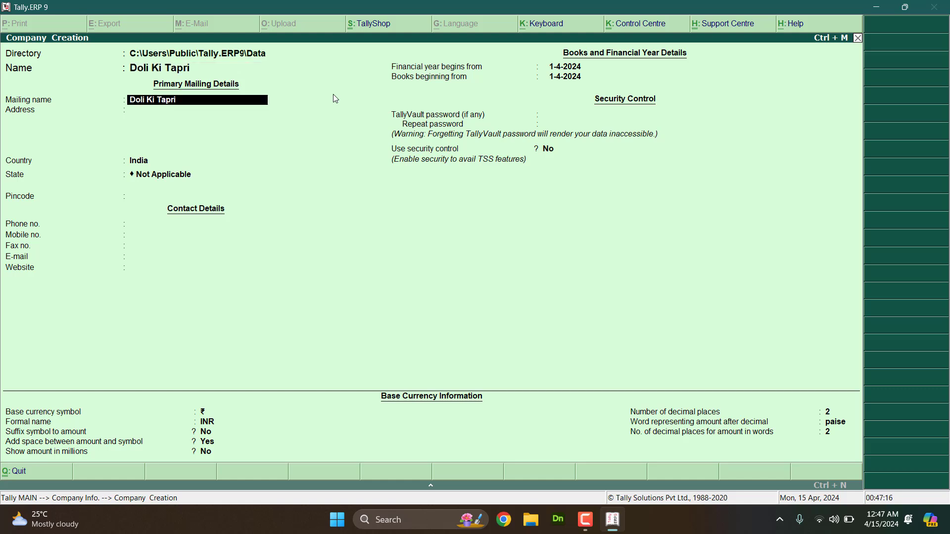
key(Return)
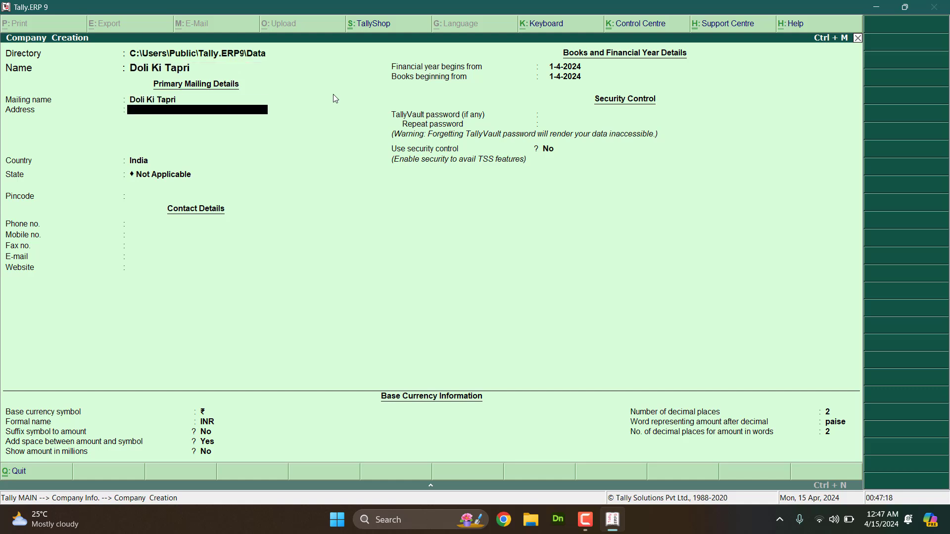
text(Nagpuur)
Step: Add 'MH' as the second address line and keep India as the country
key(Return)
key(Return)
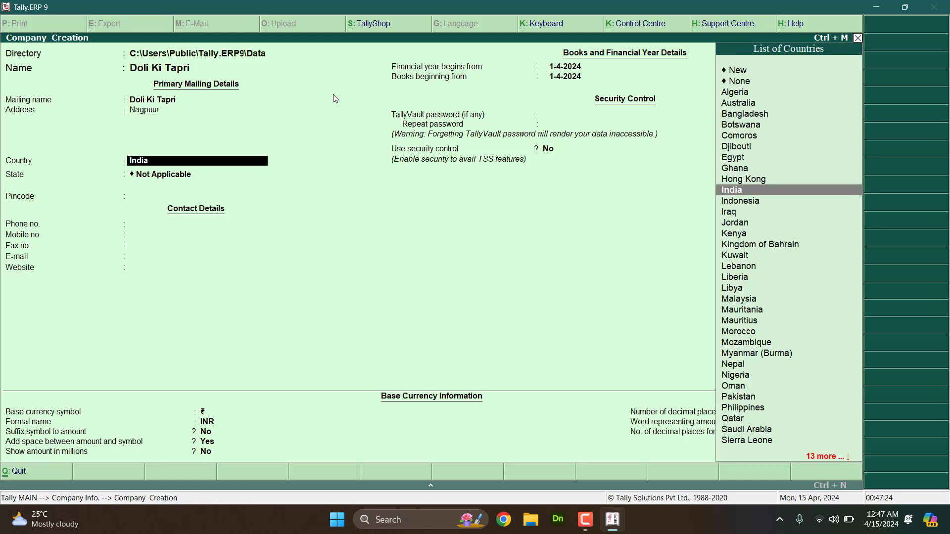
key(BackSpace)
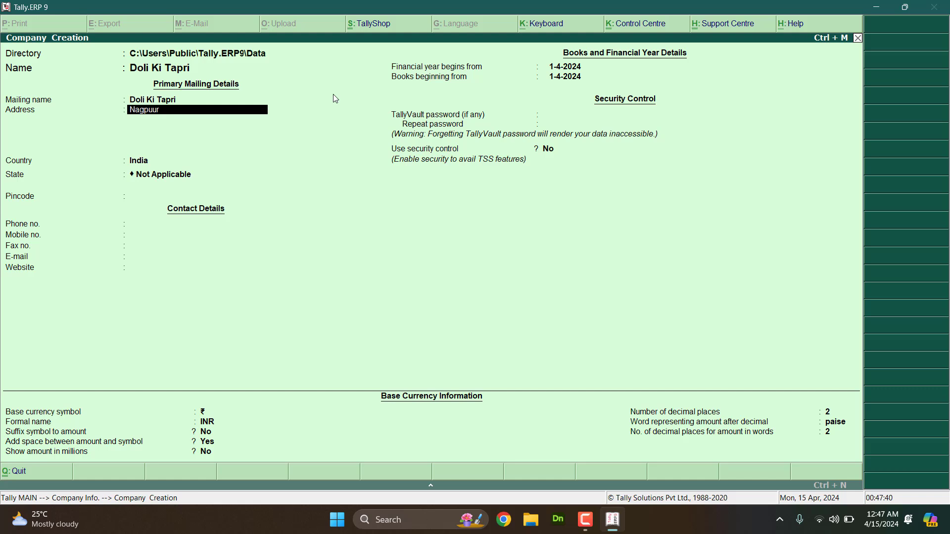
key(Return)
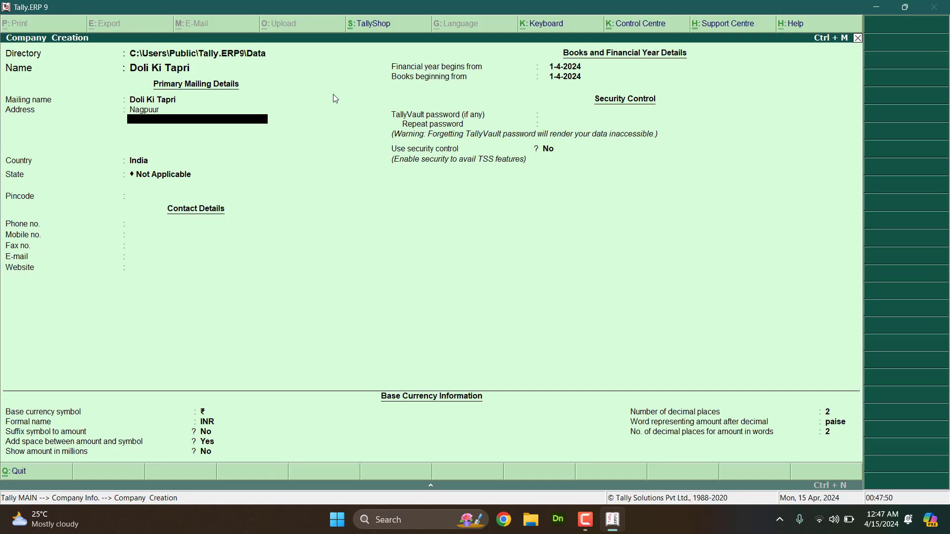
key(BackSpace)
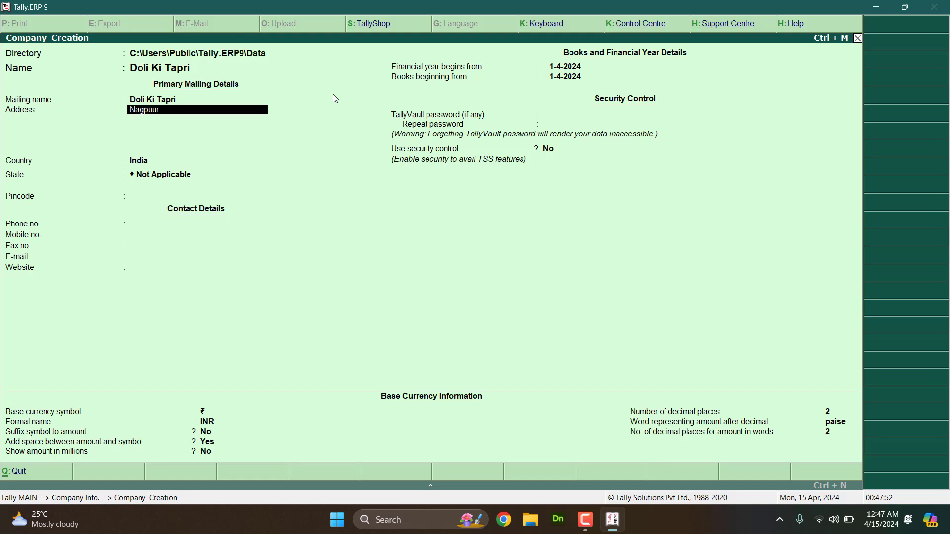
key(BackSpace)
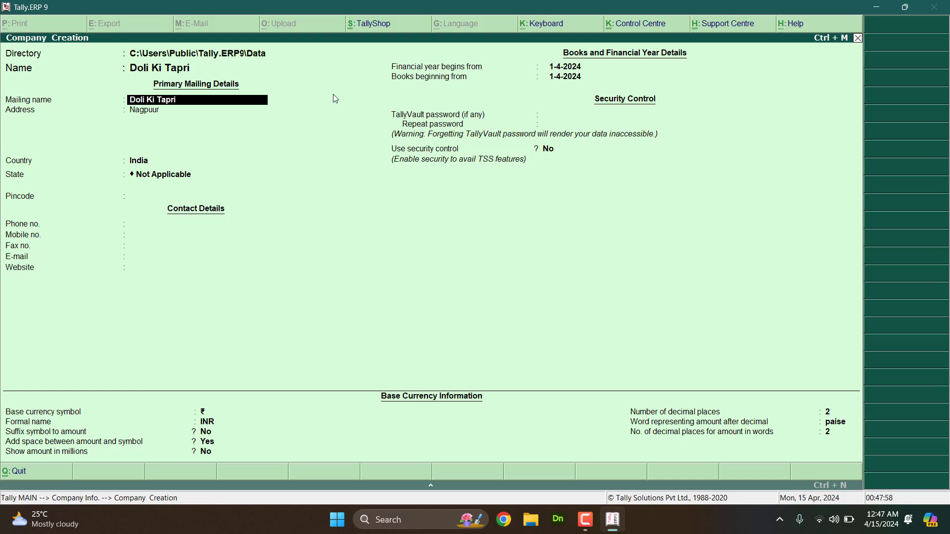
key(Return)
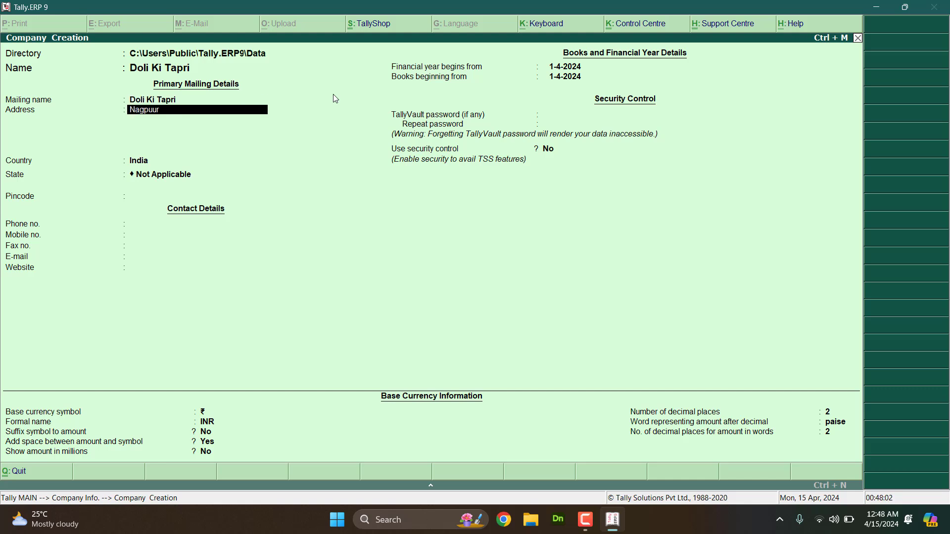
key(Return)
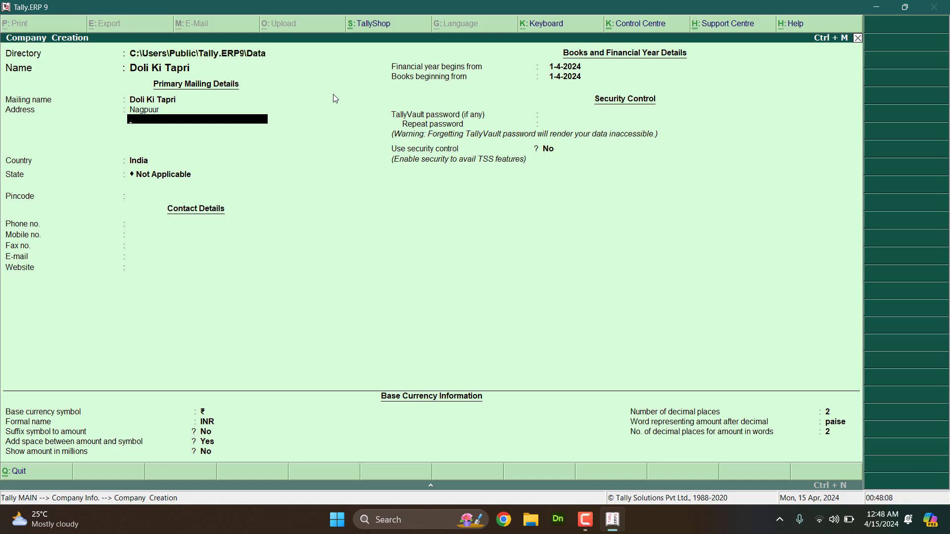
text(MH)
key(Return)
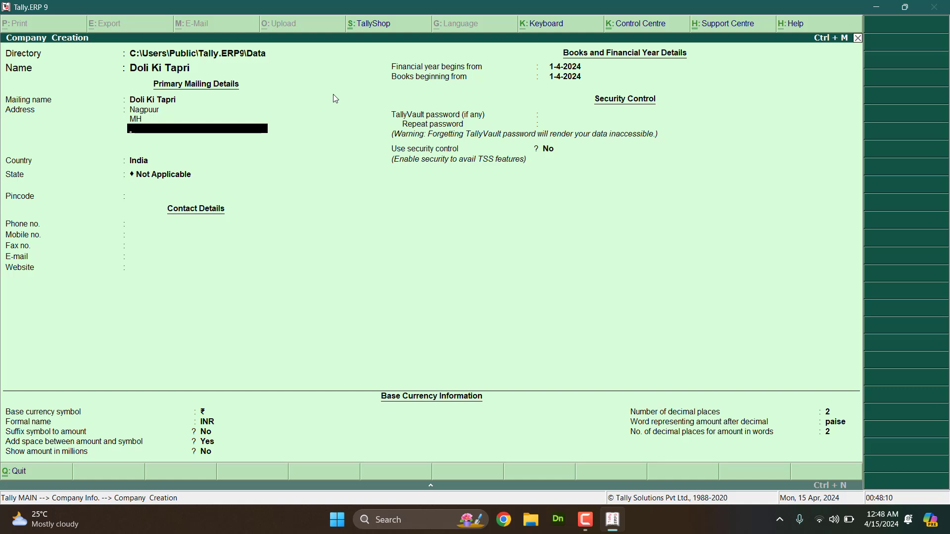
key(Return)
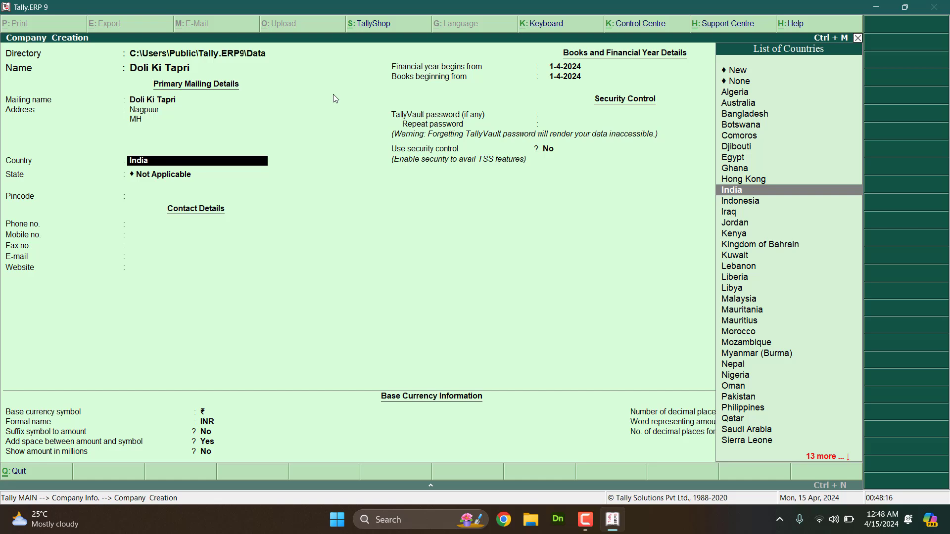
key(Return)
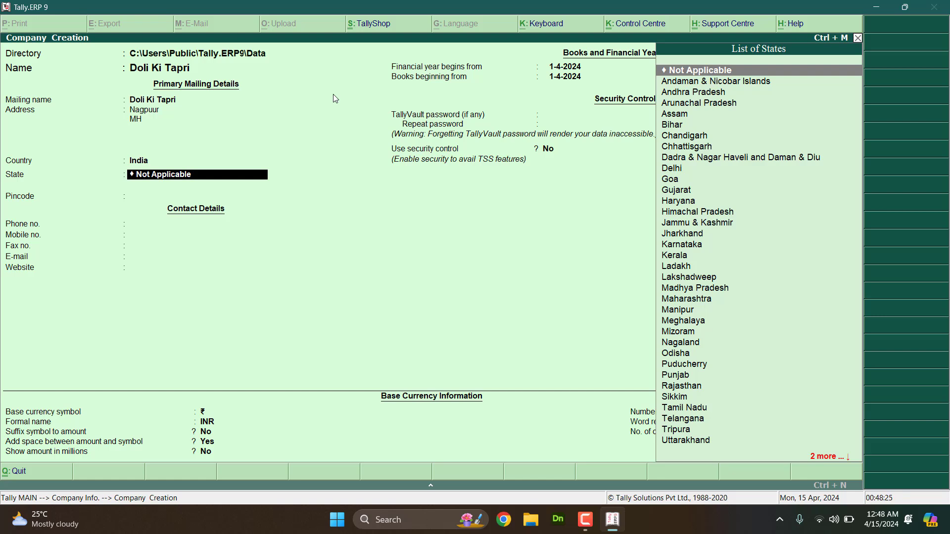
Step: Pick Maharashtra from the List of States
key(Down)
key(Down)
key(Down)
key(Down)
key(Down)
key(Down)
key(Down)
key(Down)
key(Down)
key(Down)
key(Down)
key(Down)
key(Down)
key(Down)
key(Down)
key(Down)
key(Down)
key(Down)
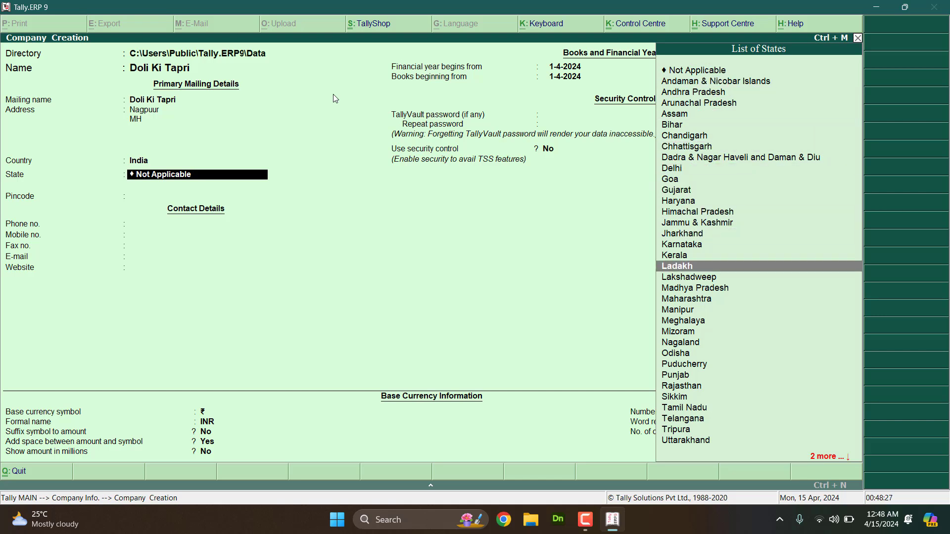
key(Down)
key(Down)
key(Down)
key(Down)
key(Up)
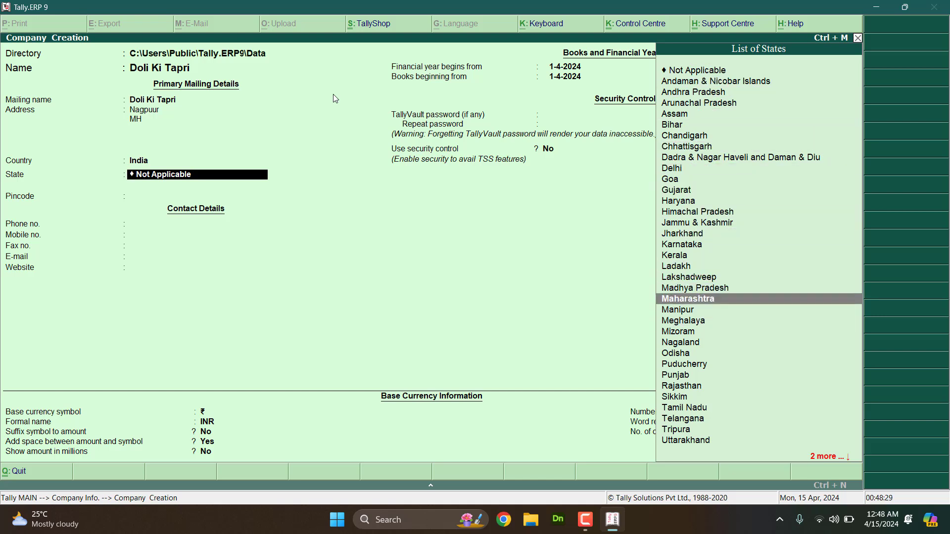
key(Up)
key(Up)
key(Down)
key(Down)
key(Return)
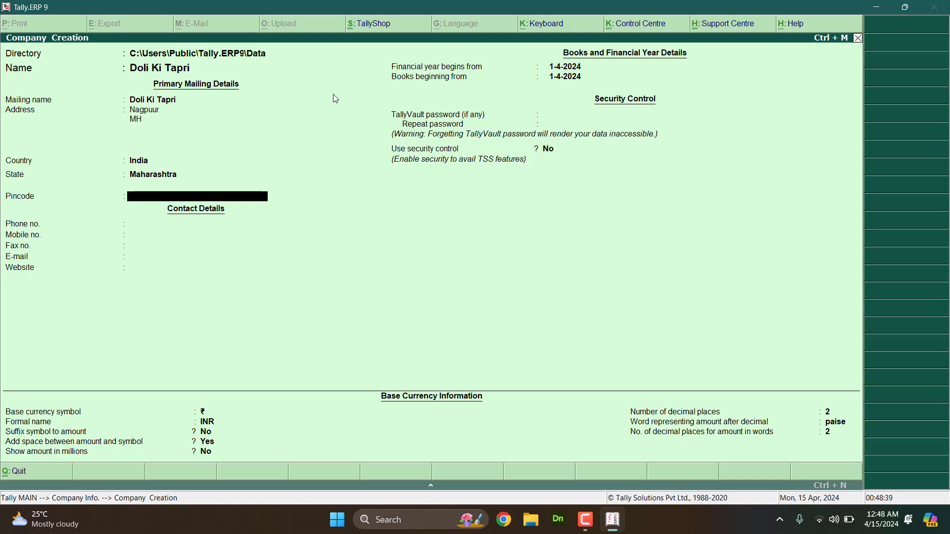
Step: Enter the company's pincode, phone number and mobile number, leaving Fax no. blank
key(Return)
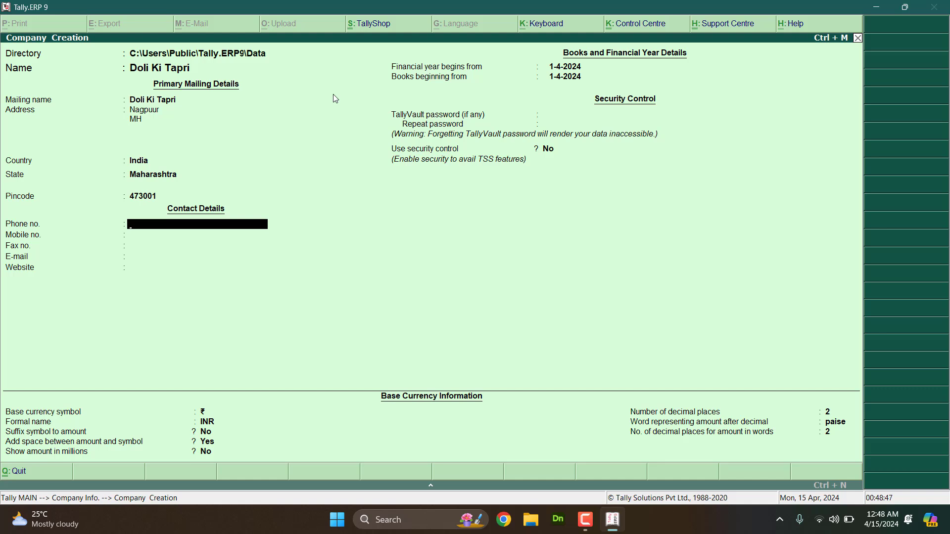
key(Return)
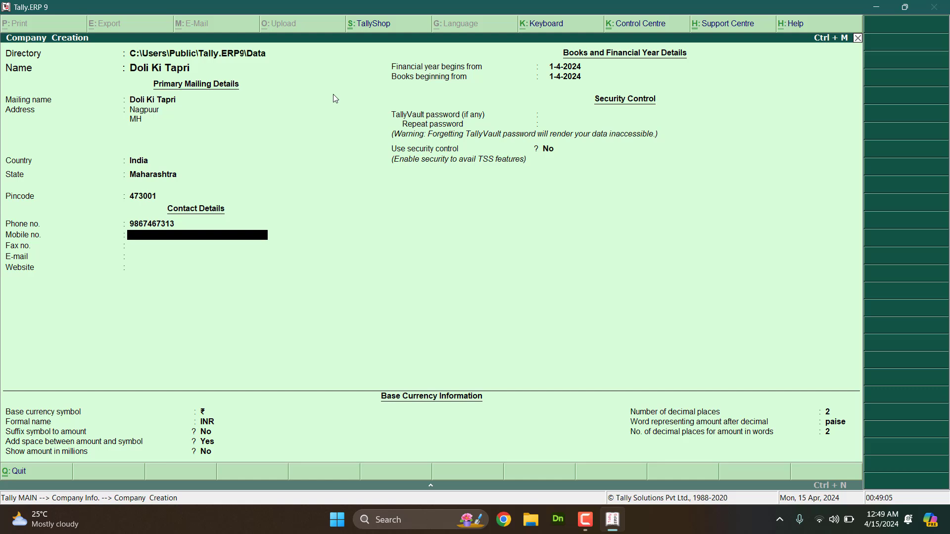
key(Return)
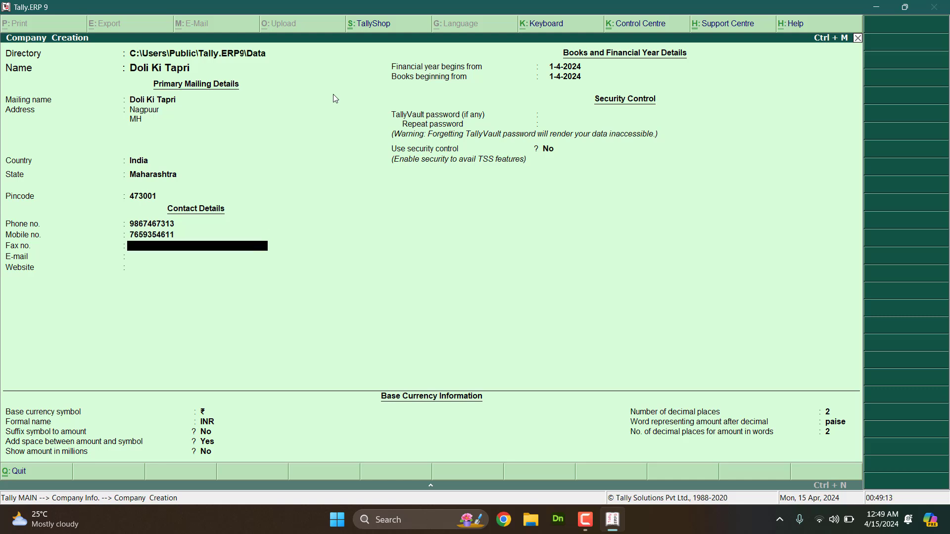
key(Return)
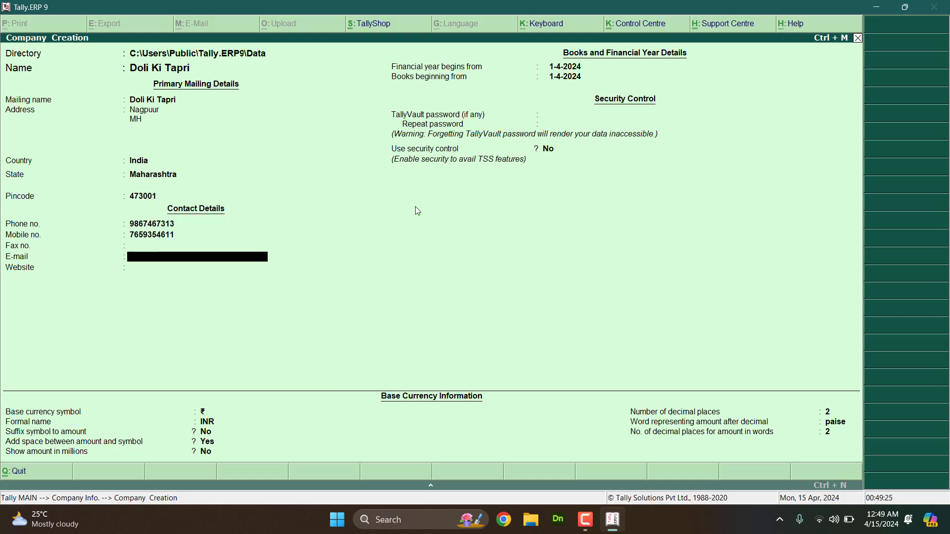
key(Return)
key(Return)
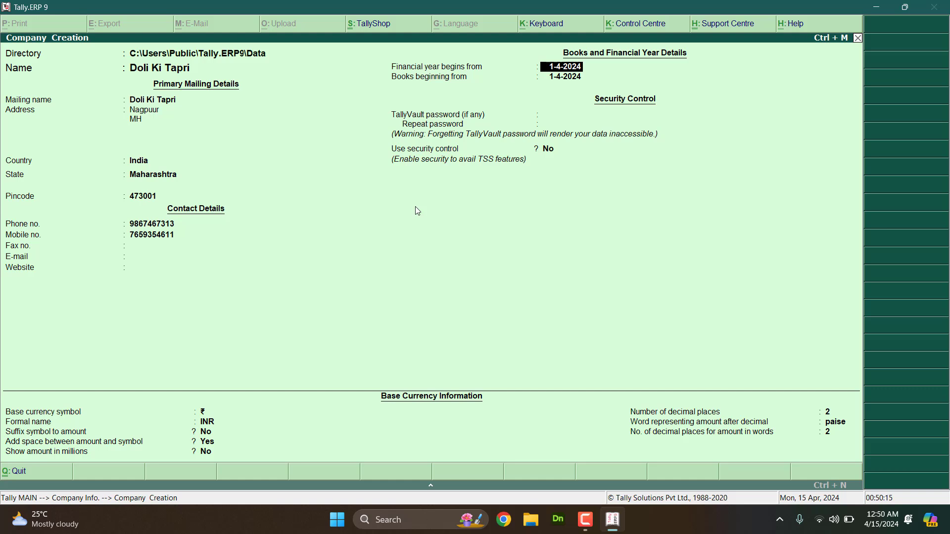
Step: Set both financial year and books beginning dates to 1-4-2021
text(1-4-2021)
key(Return)
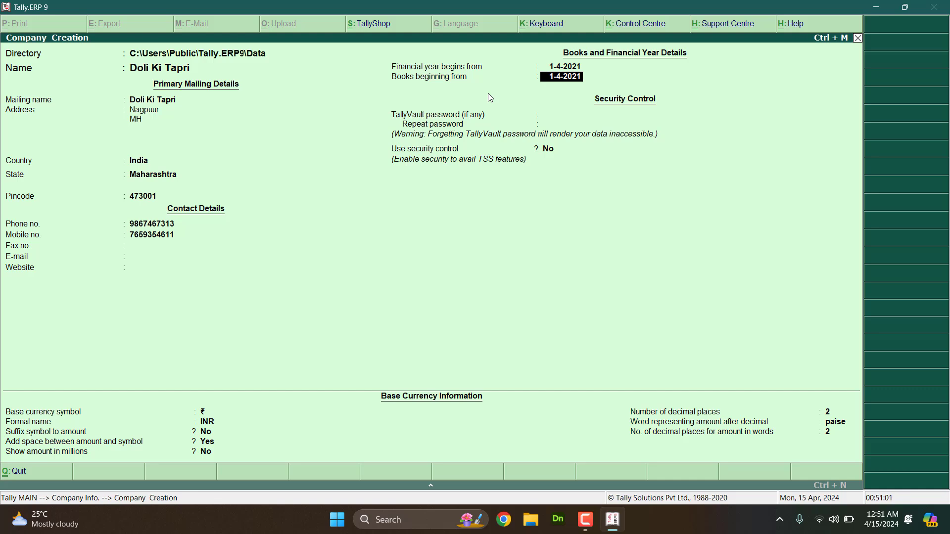
key(Return)
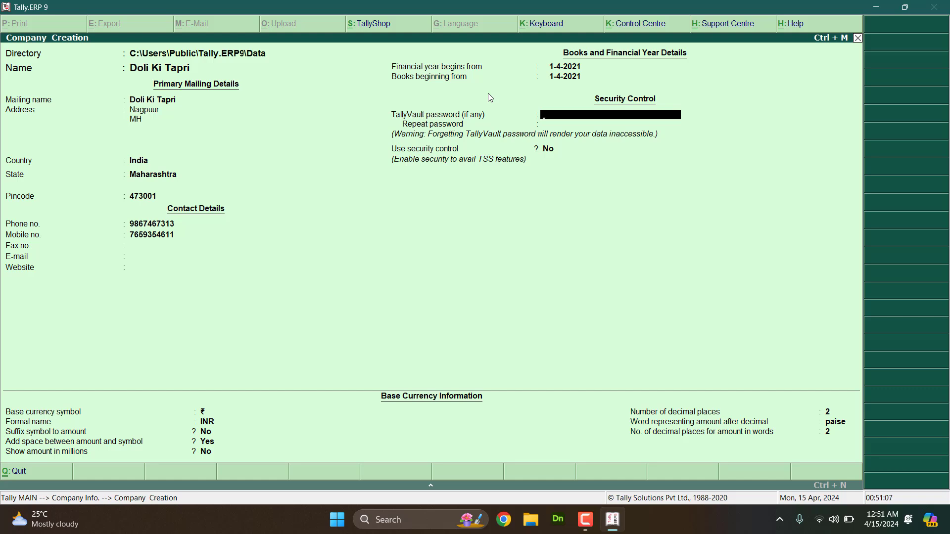
Step: Leave TallyVault blank, security control at No, and base currency settings at their defaults
key(Return)
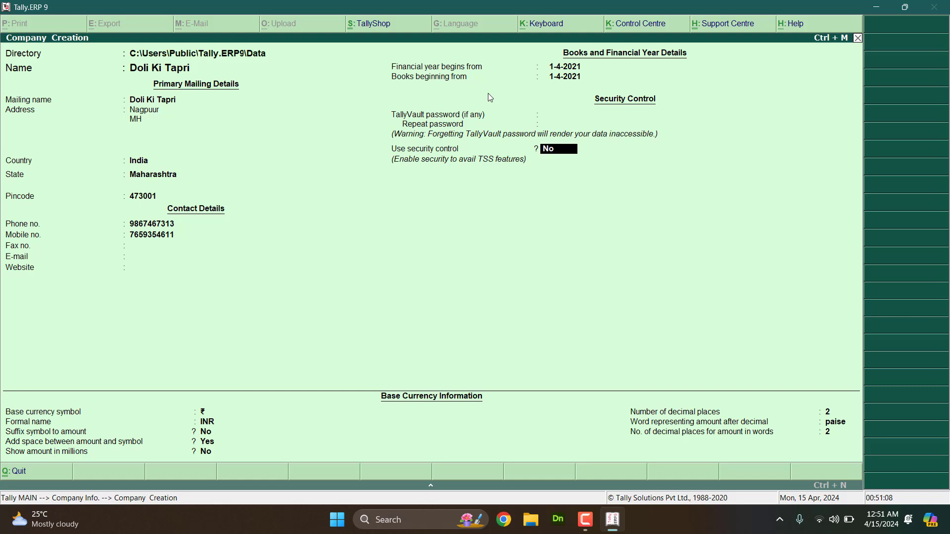
key(Return)
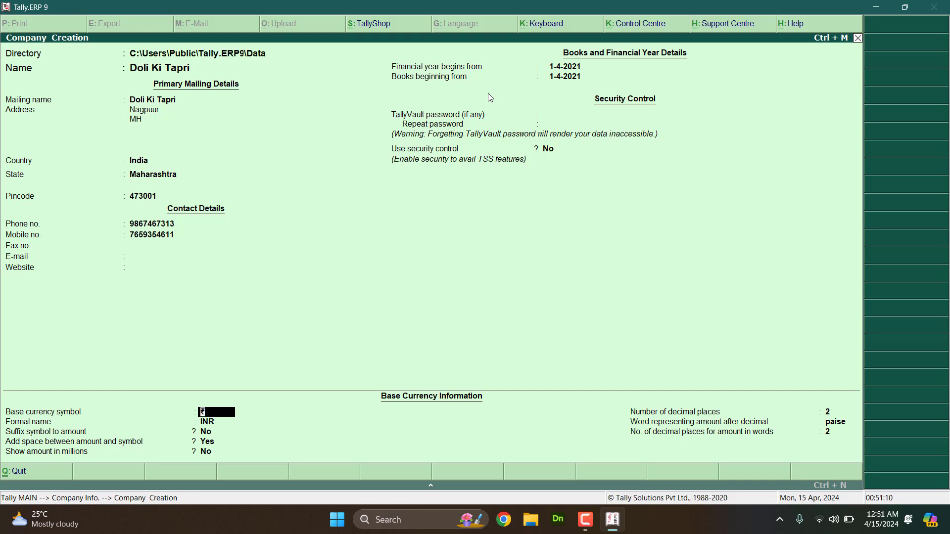
key(Return)
key(Return)
key(Return)
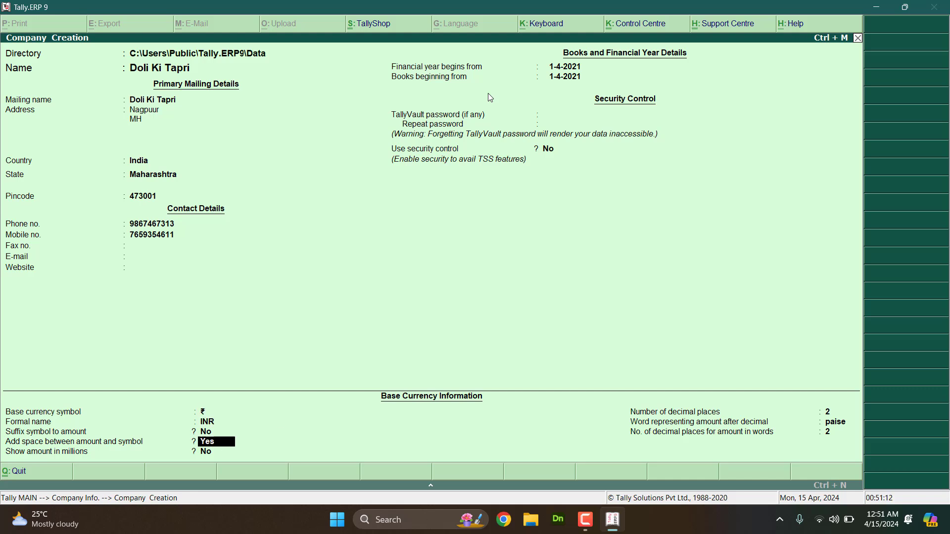
key(Return)
key(Return)
key(Return)
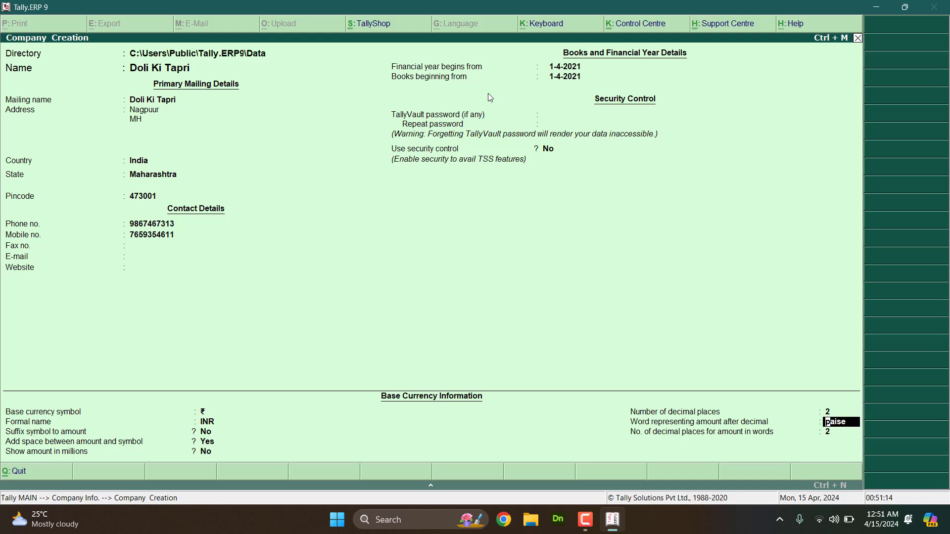
key(Return)
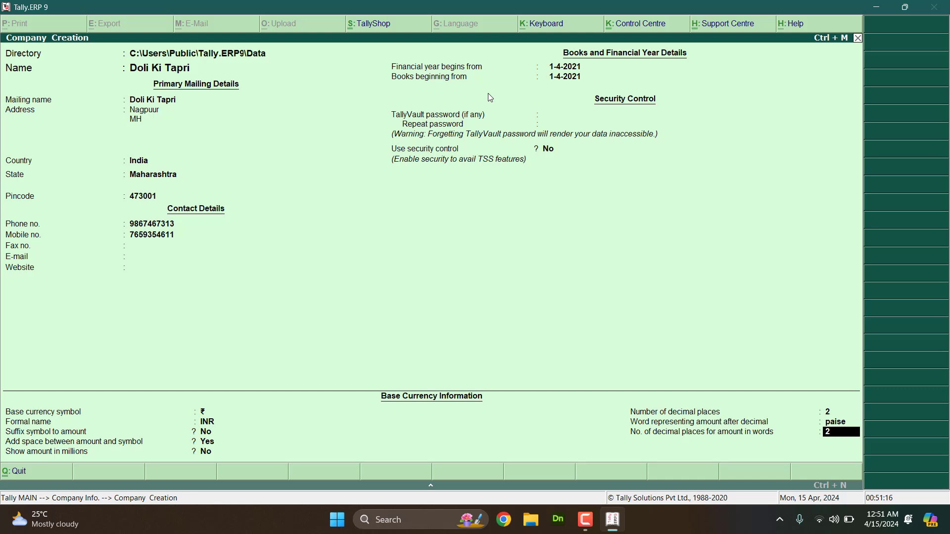
key(Up)
key(Up)
key(Up)
key(Up)
key(Up)
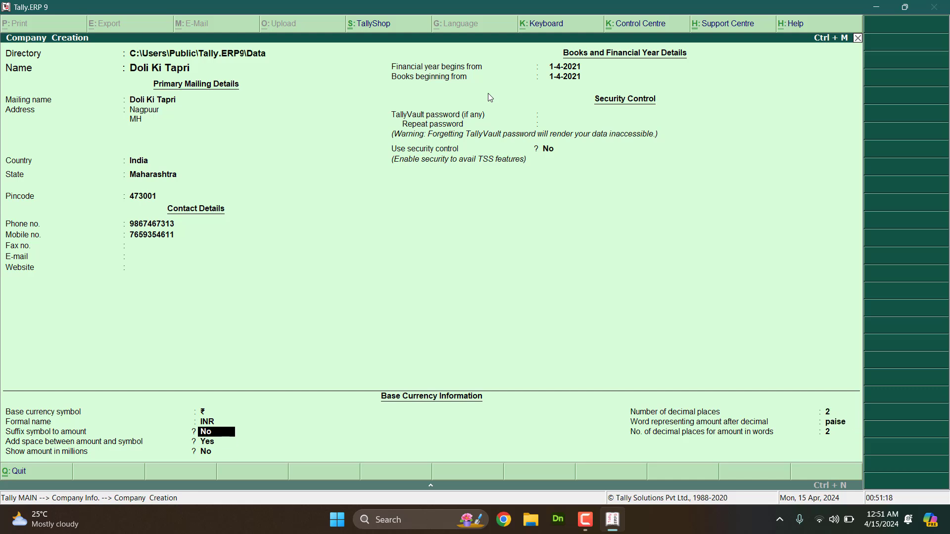
key(Up)
key(Up)
key(Return)
key(Return)
key(Return)
key(Return)
key(Return)
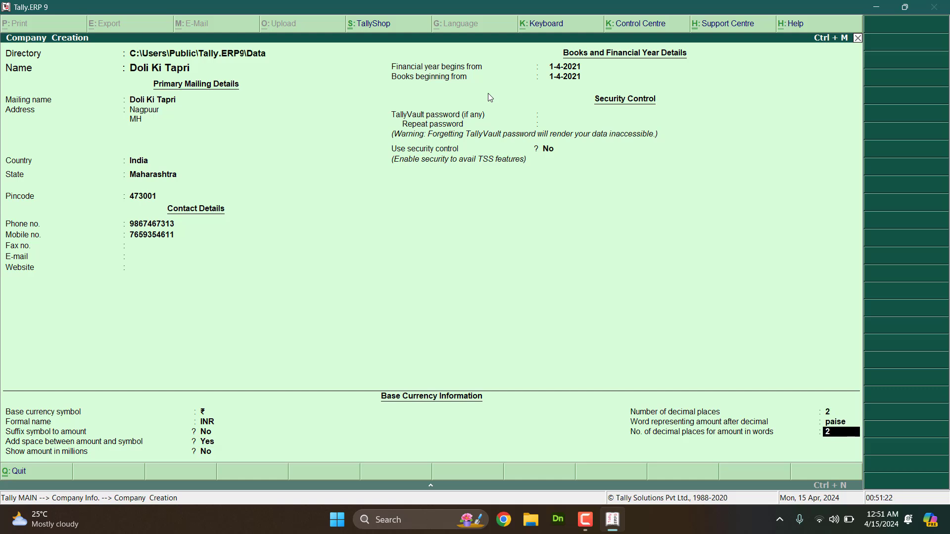
key(Return)
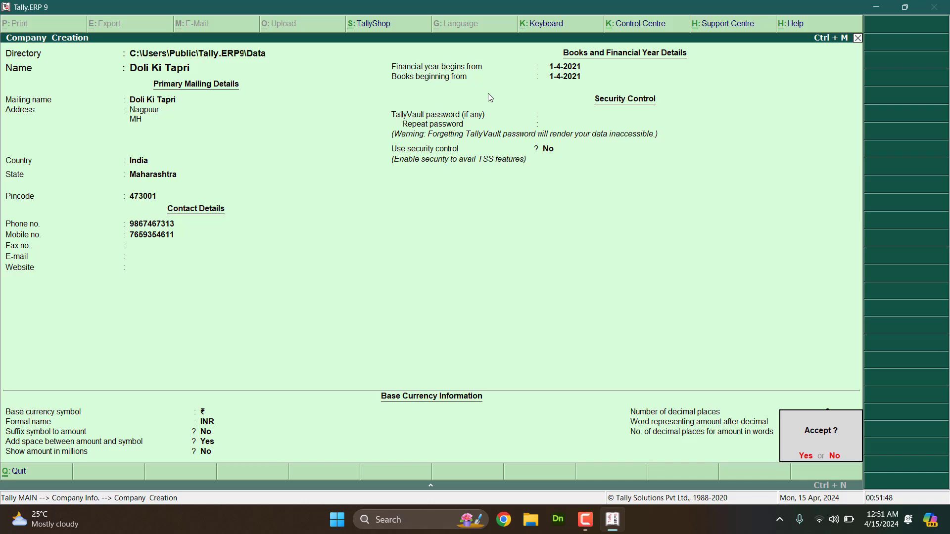
Step: Accept the form with Y, creating Doli Ki Tapri for 1-4-2021 to 31-3-2022
key(y)
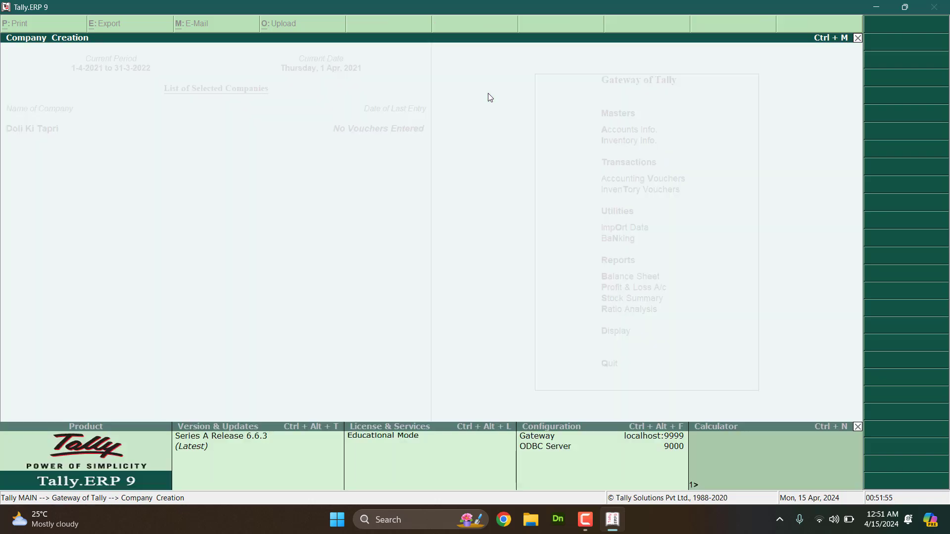